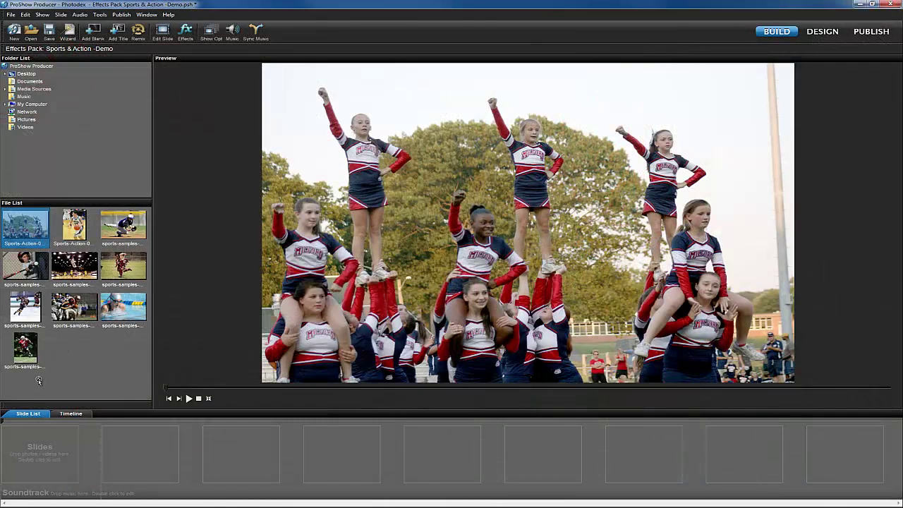
- Drag Sports-Action-01 from the File List into the Slide List as Slide 1
drag(53, 450, 53, 451)
- Apply the Sports - Cheer 1 Title style from Effects Pack - Sports and Action to Slide 1 and confirm
double_click(53, 451)
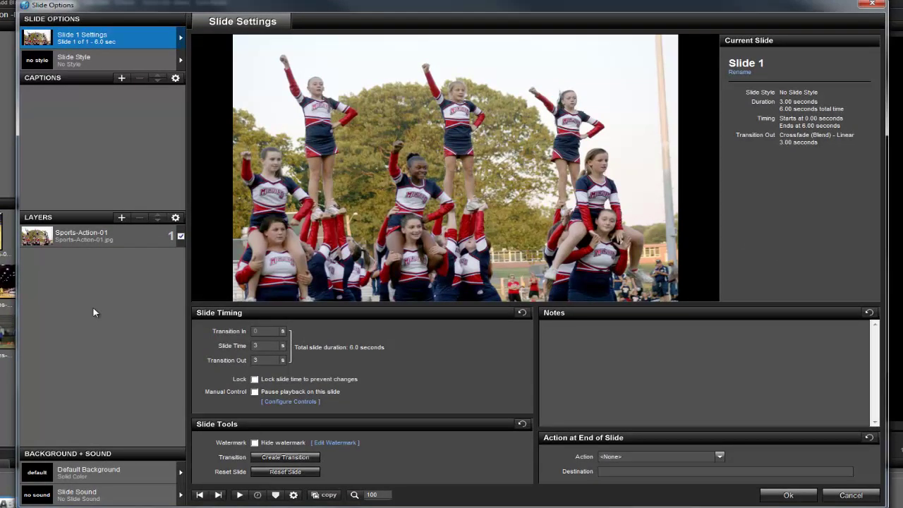
click(88, 62)
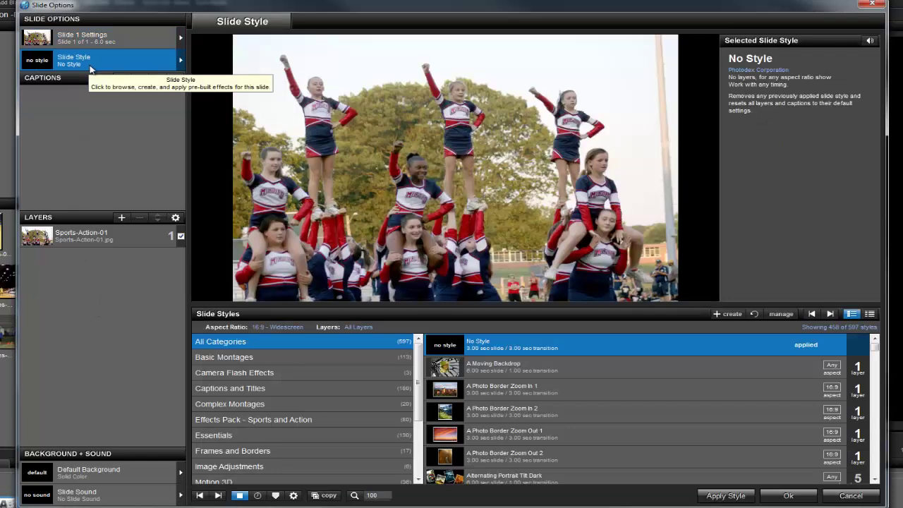
drag(418, 376, 421, 390)
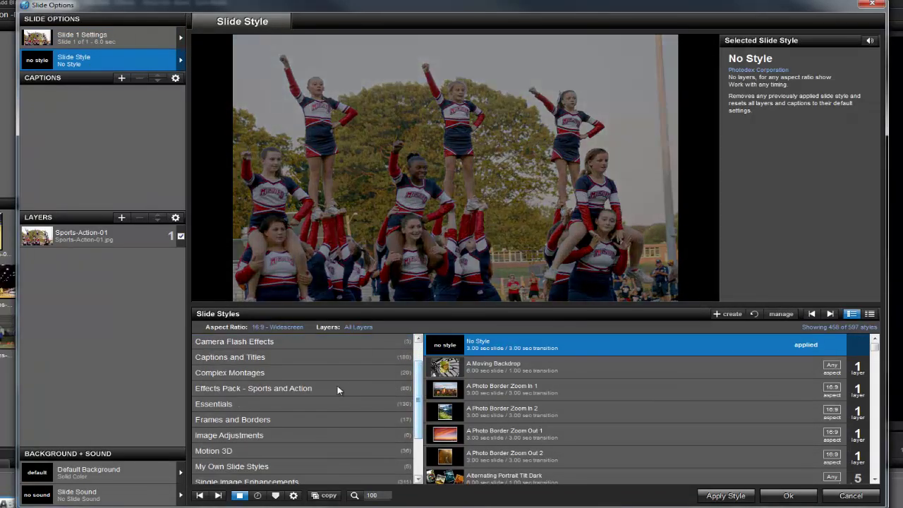
click(259, 387)
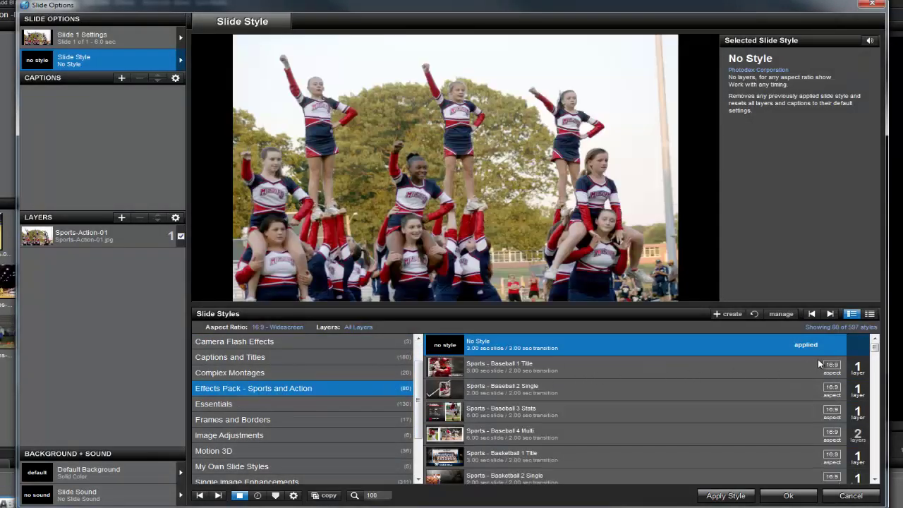
drag(874, 351, 874, 363)
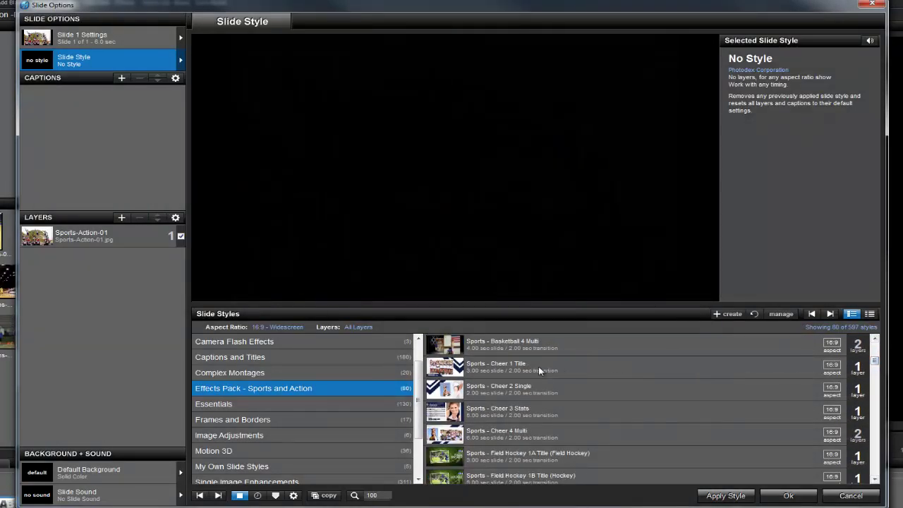
click(526, 369)
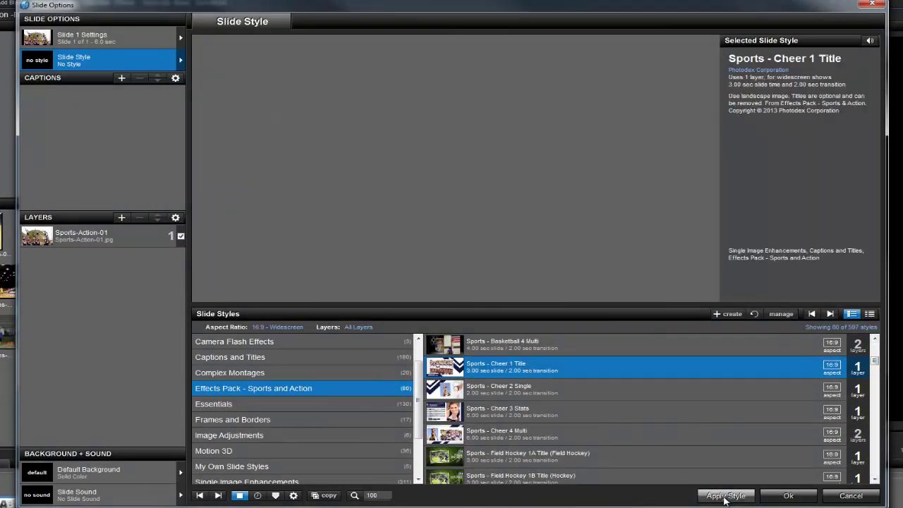
click(724, 496)
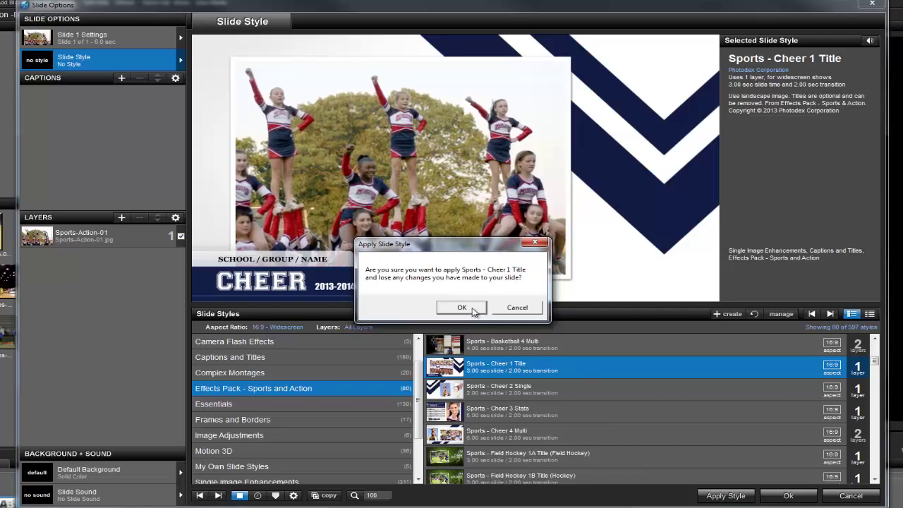
click(464, 307)
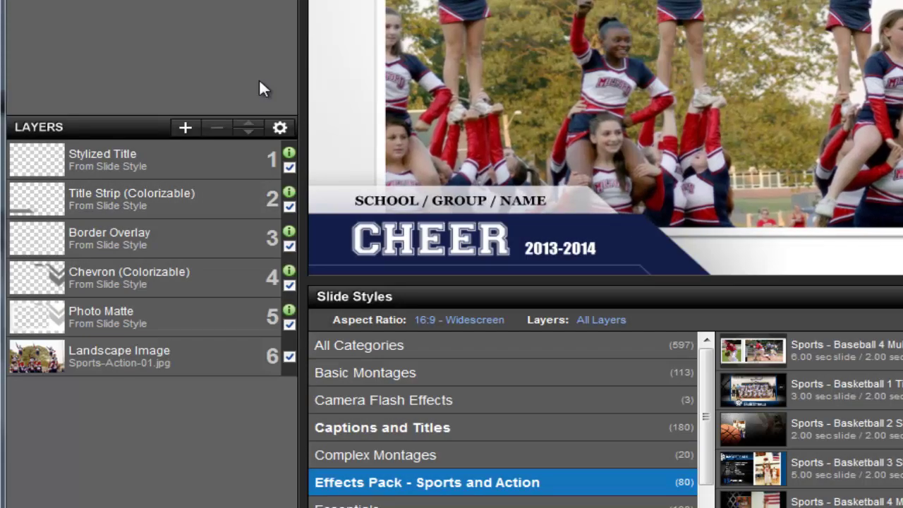
- Open Layer Settings for the Title Strip (Colorizable) layer
double_click(171, 200)
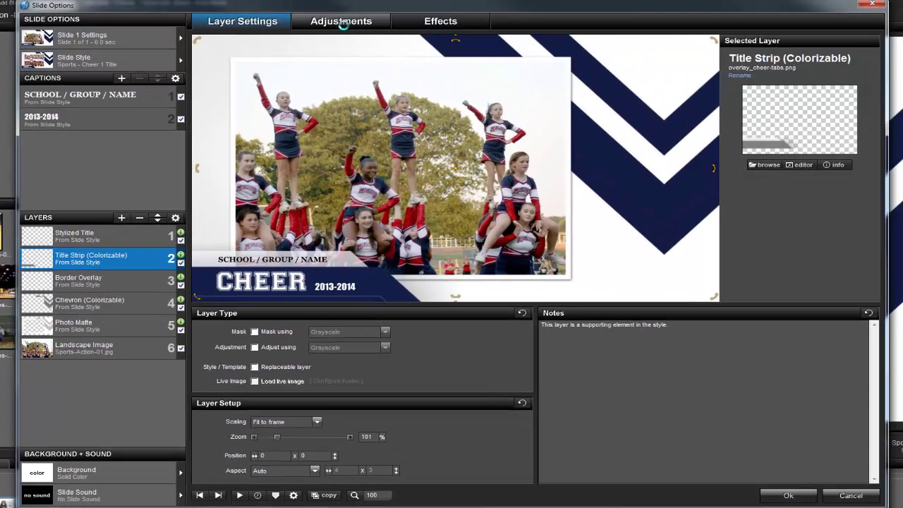
- Colorize the title strip dark red (RGB 97, 0, 3) by sampling a red cheer uniform
click(353, 19)
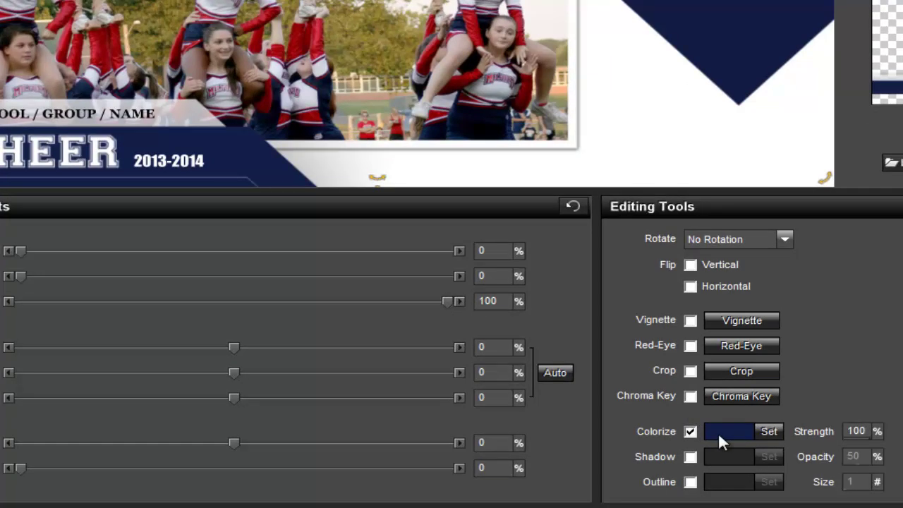
click(767, 431)
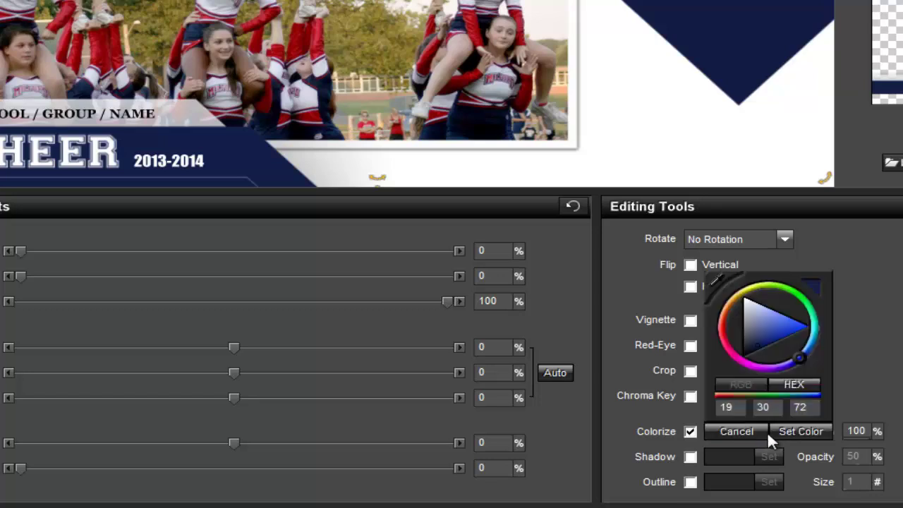
drag(800, 356, 773, 377)
click(788, 326)
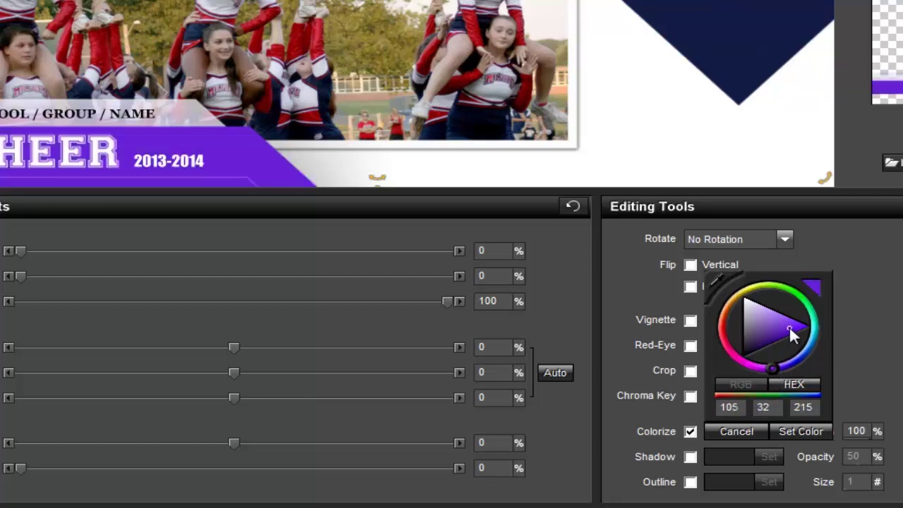
click(714, 282)
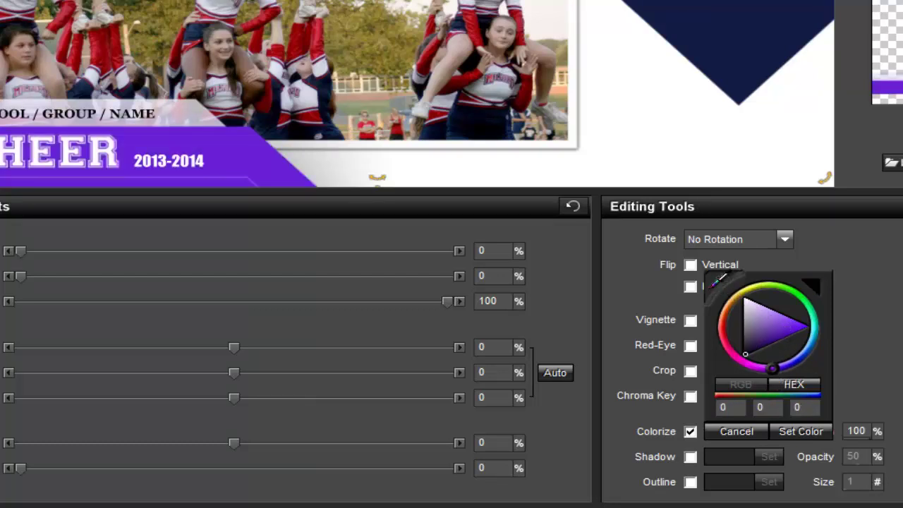
click(304, 47)
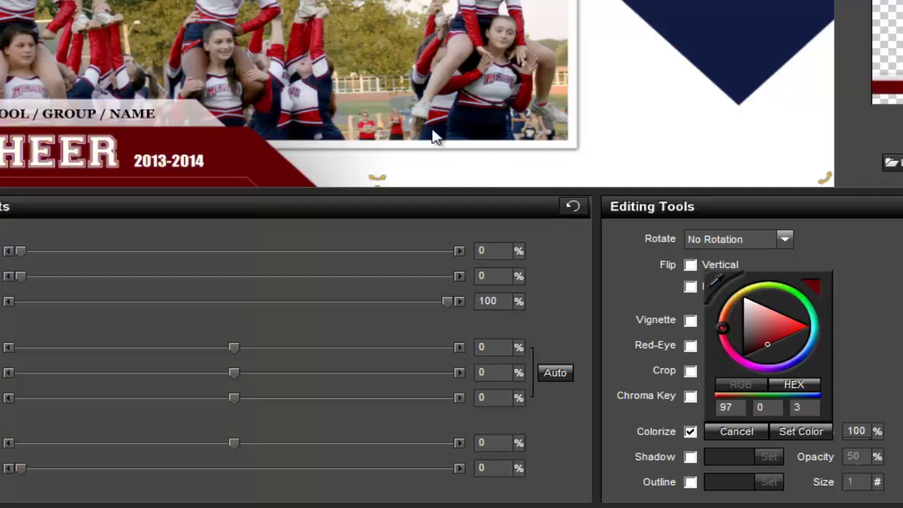
click(793, 431)
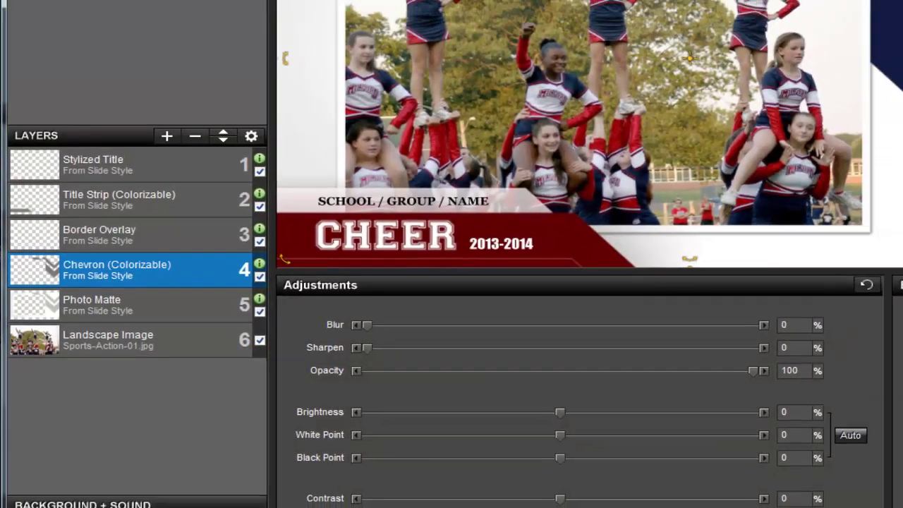
- Tint the Chevron layer the same dark red as the title strip, then bring up Slide Style
click(902, 495)
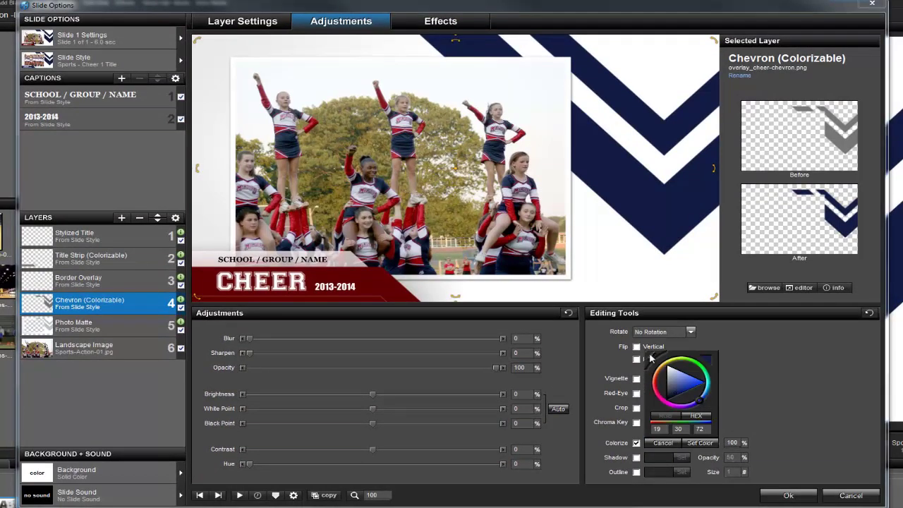
drag(650, 358, 652, 351)
click(366, 285)
click(699, 444)
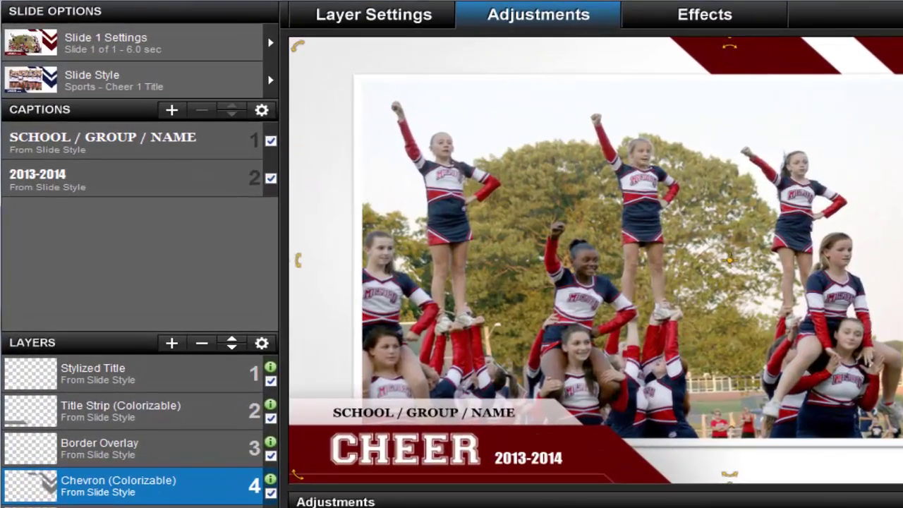
click(175, 83)
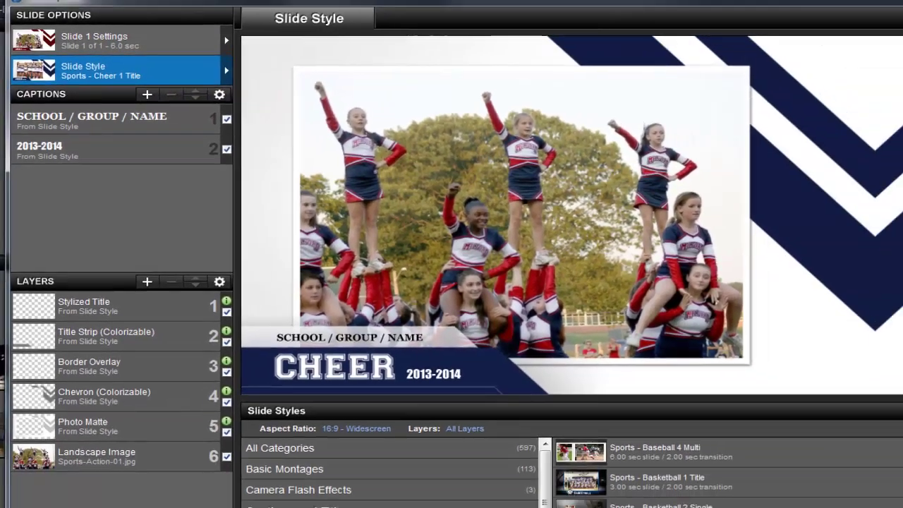
- Begin a new style named 'Che', then add Sports-Action-02.JPG as Slide 2 and select it
click(728, 315)
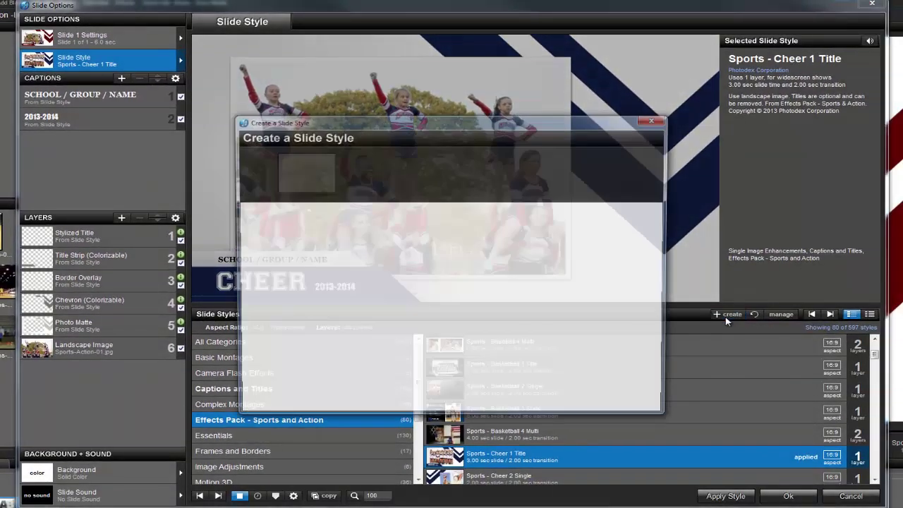
text(Che)
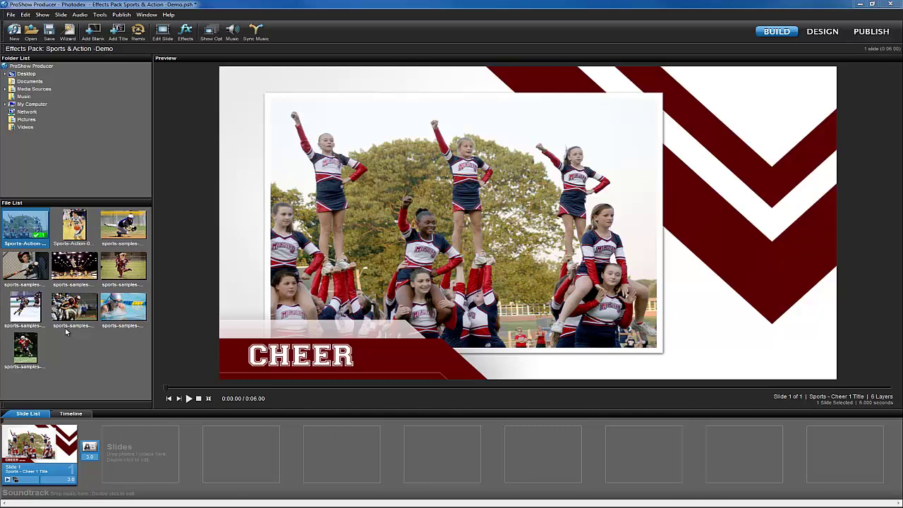
click(79, 245)
drag(151, 446, 151, 451)
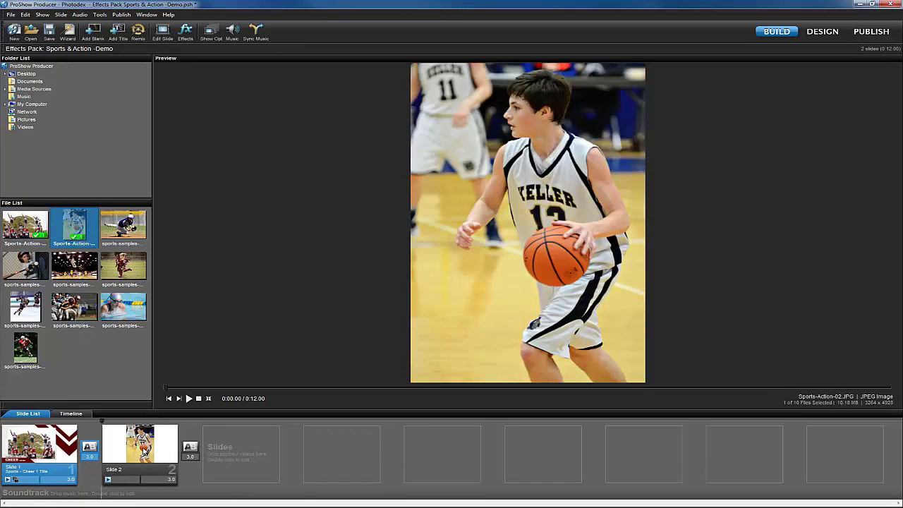
click(144, 472)
- Apply the Sports - Basketball 3 Stats style to Slide 2 and confirm the replacement
double_click(143, 450)
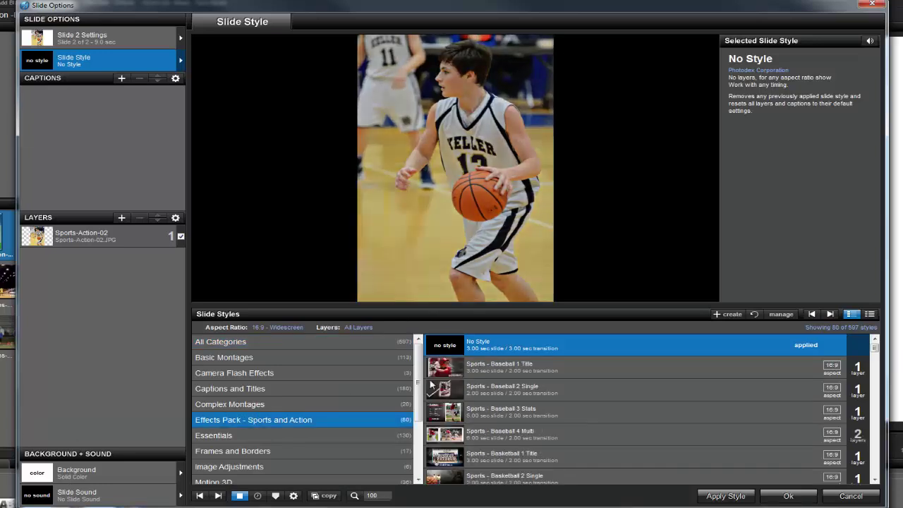
drag(873, 349, 875, 353)
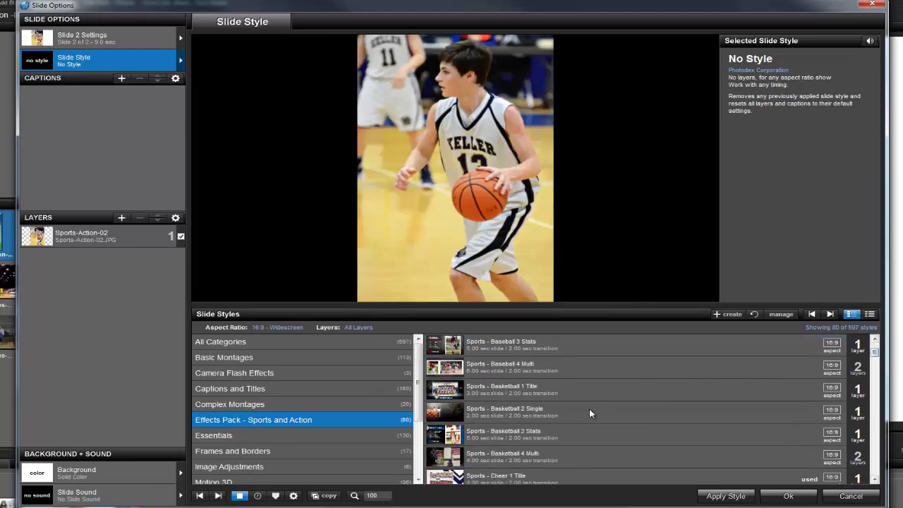
click(516, 431)
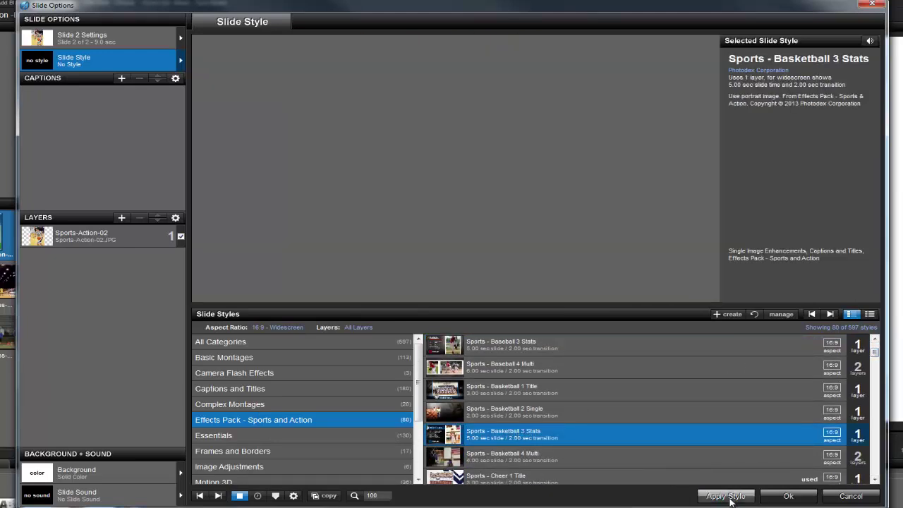
click(730, 496)
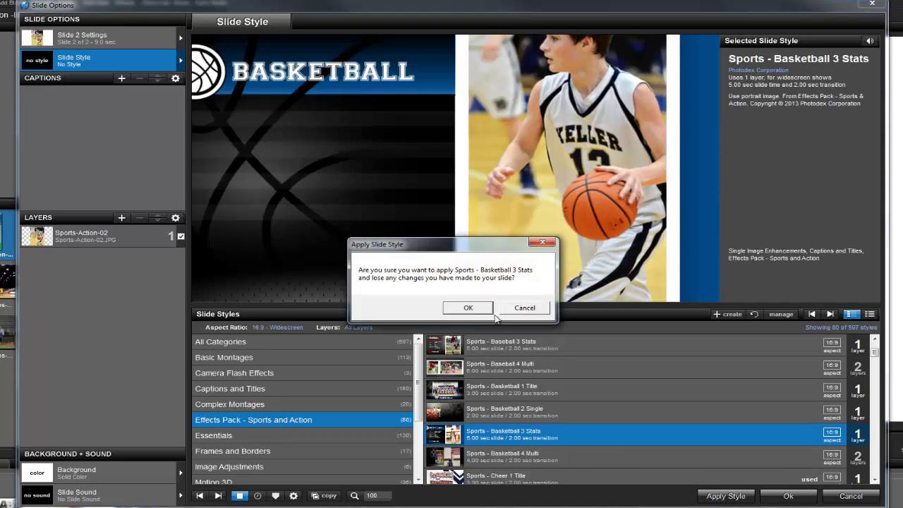
click(467, 307)
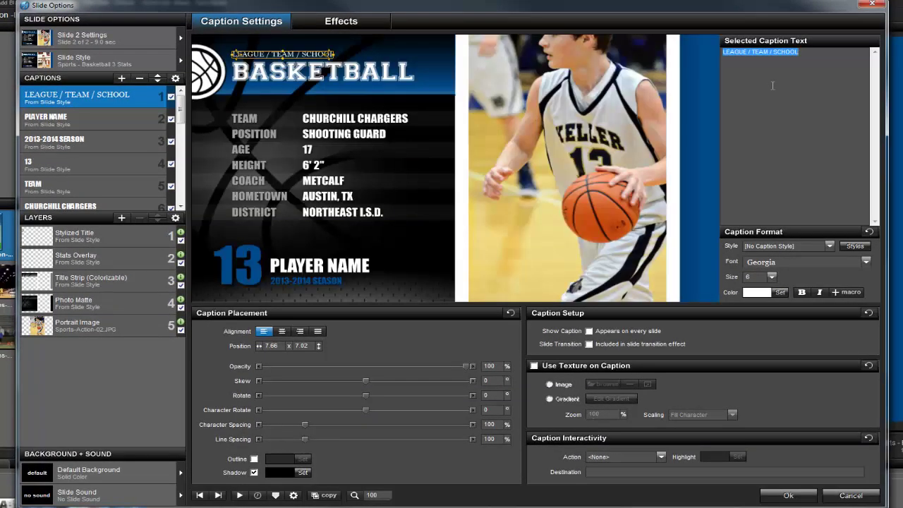
- Paste 'BOYS BASKETBALL/ KELLER HIGHSCHOOL' as the header and type the player's name over PLAYER NAME
text(BOYS BASKETBALL/ KELLER HIGHSCHOOL)
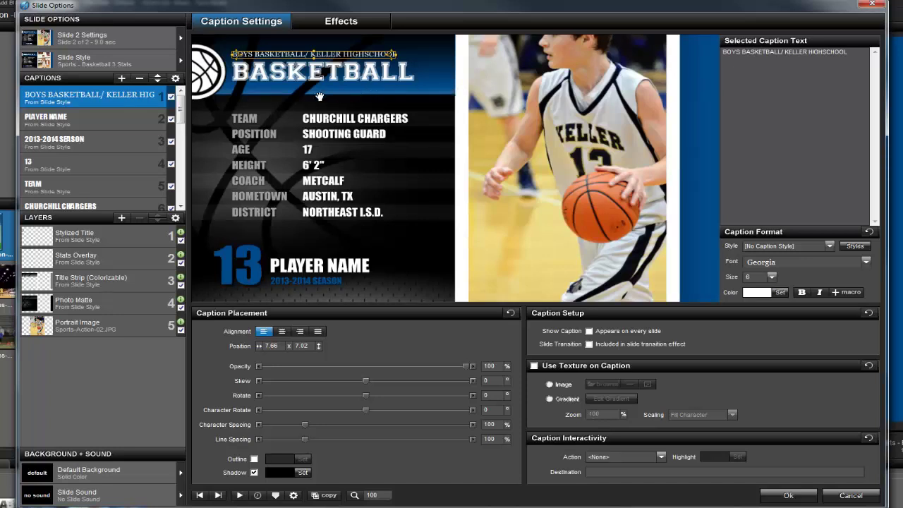
click(106, 122)
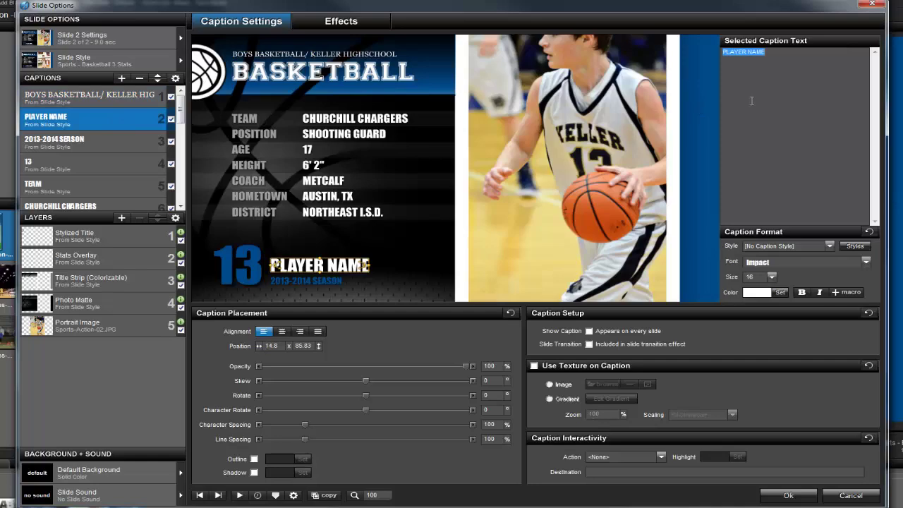
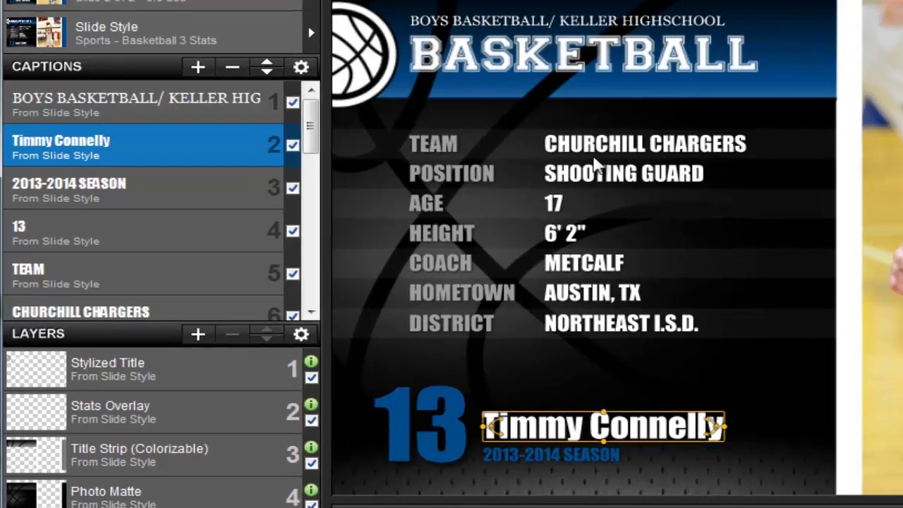
- Uncheck the DISTRICT and NORTHEAST I.S.D. captions in the Captions list
drag(315, 139, 312, 294)
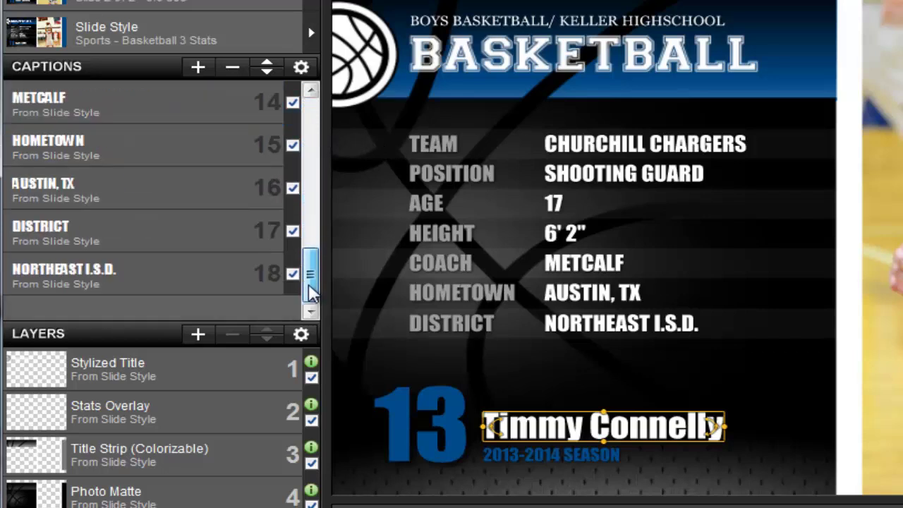
click(292, 232)
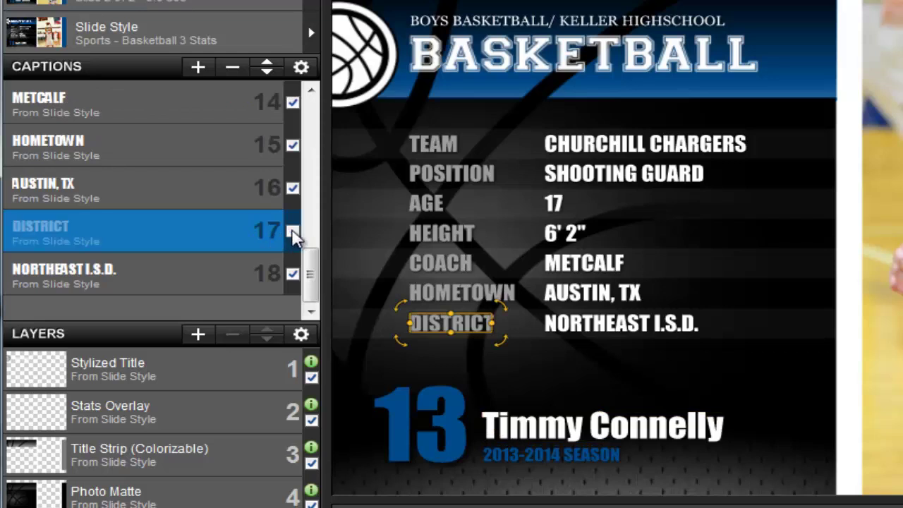
click(294, 279)
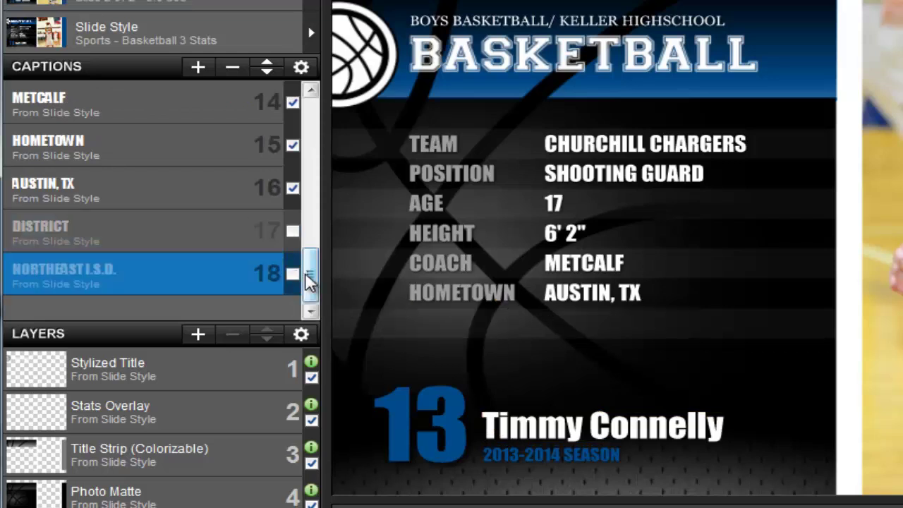